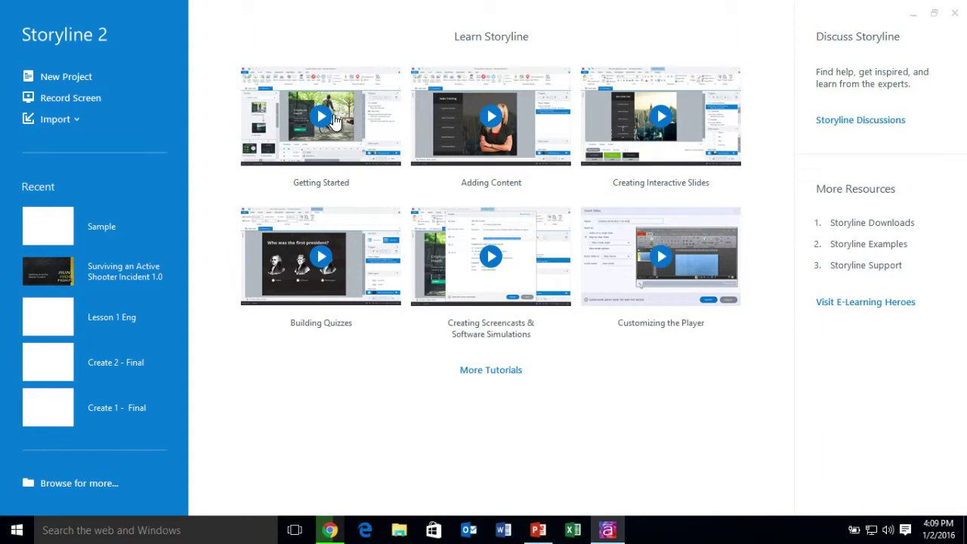
Create a new blank project and save it on the Desktop as 'Sample'
{"action": "left_click", "coordinate": [65, 125]}
{"action": "left_click", "coordinate": [72, 76]}
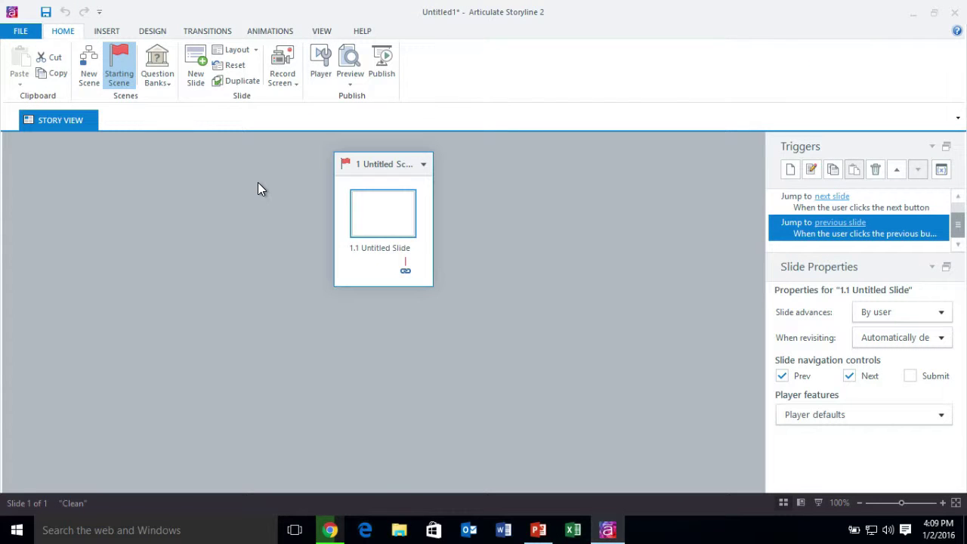
{"action": "left_click", "coordinate": [45, 12]}
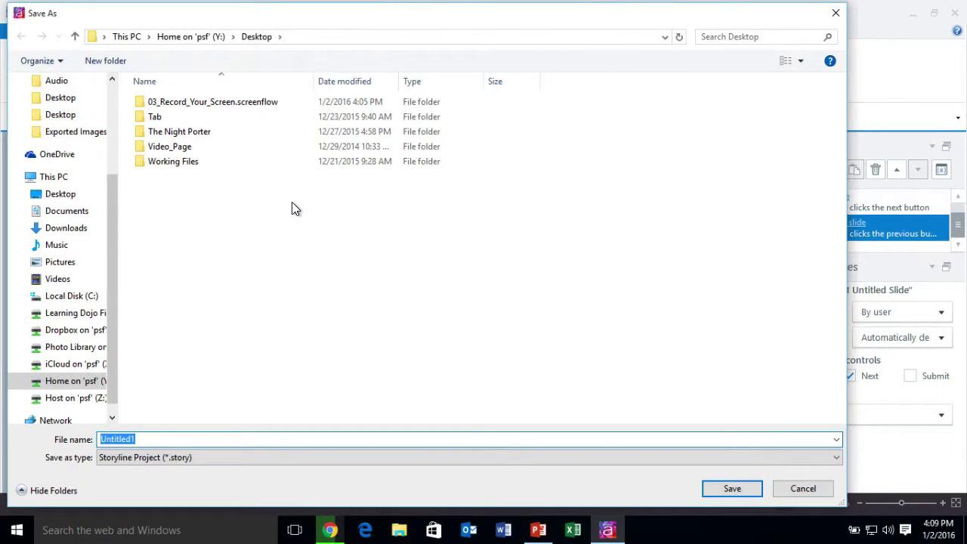
{"action": "type", "text": "Sample"}
{"action": "key", "text": "Return"}
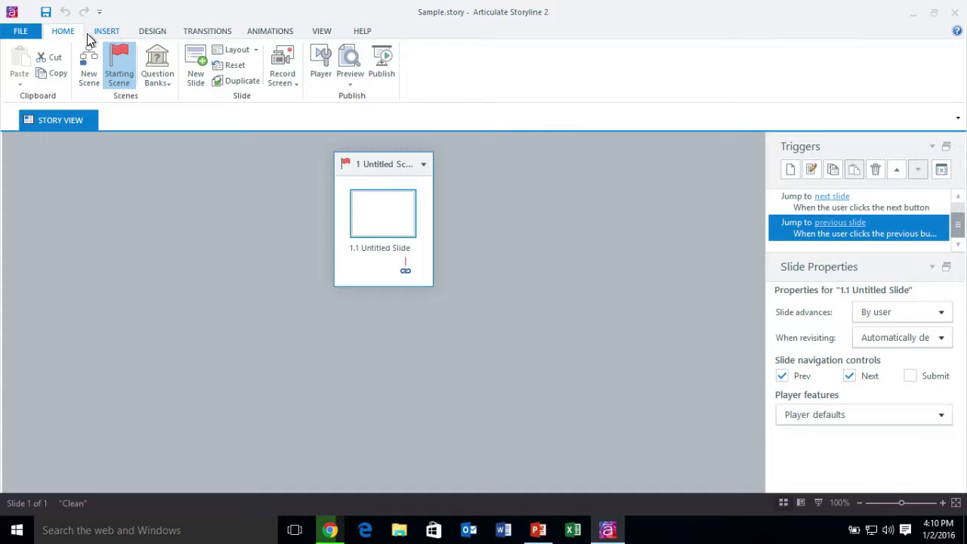
Import from PowerPoint, choosing Test.pptx on the Desktop to preview its two slides
{"action": "left_click", "coordinate": [20, 31]}
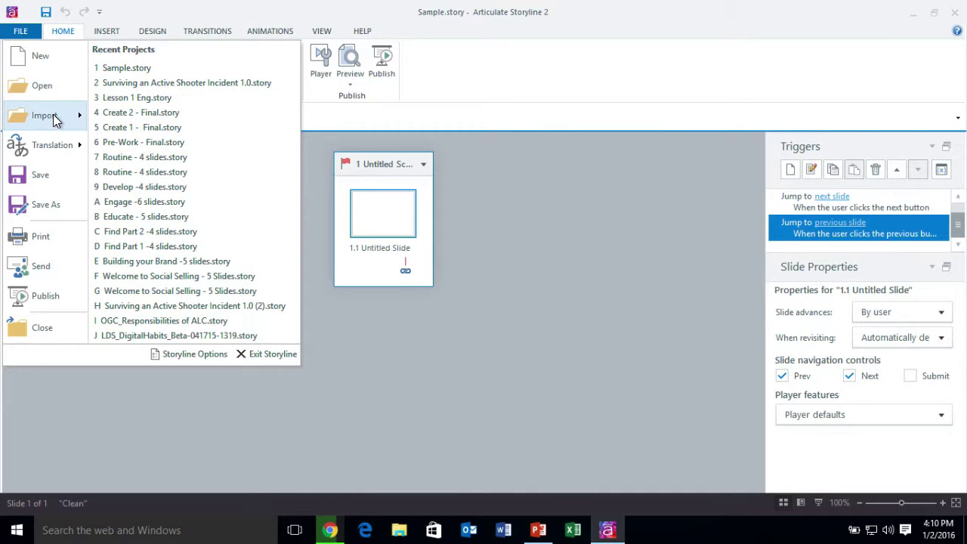
{"action": "mouse_move", "coordinate": [55, 119]}
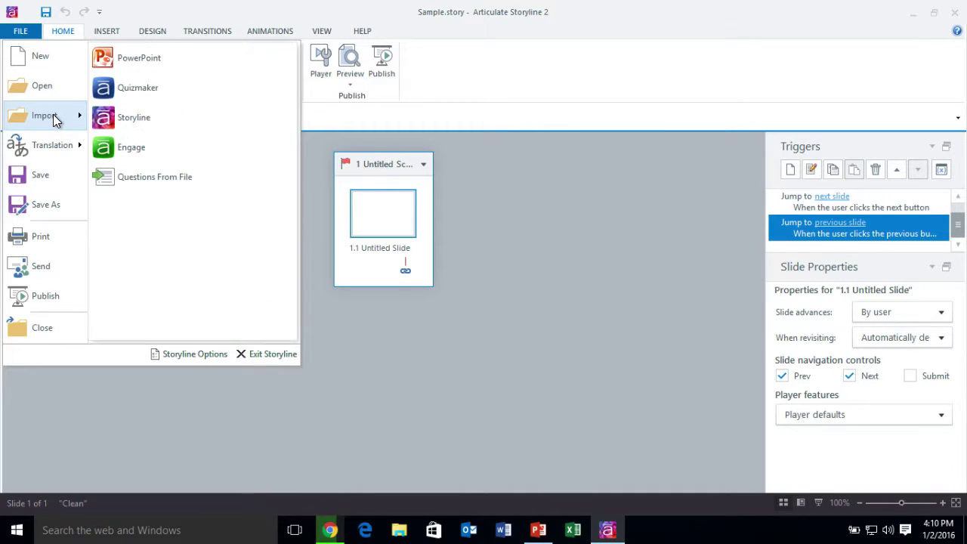
{"action": "left_click", "coordinate": [163, 66]}
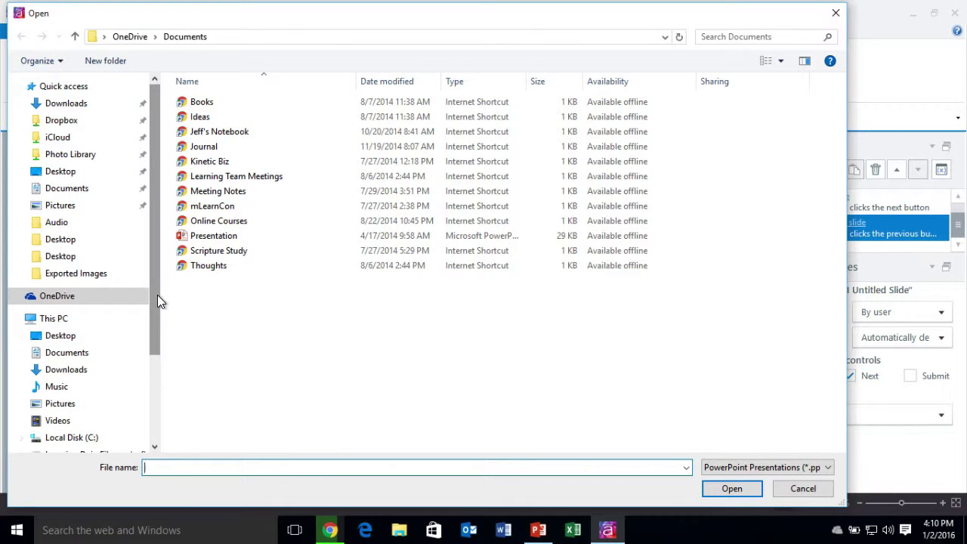
{"action": "left_click", "coordinate": [90, 171]}
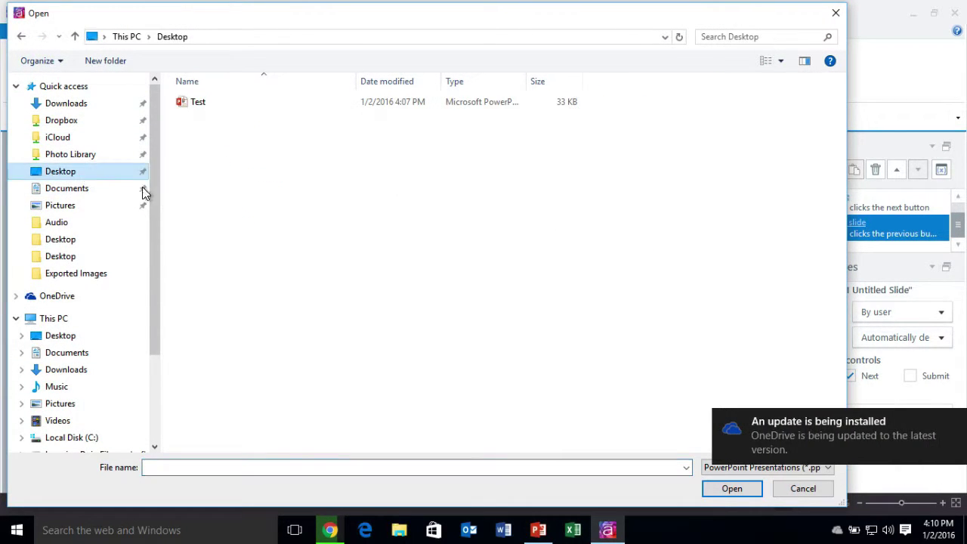
{"action": "left_click", "coordinate": [226, 102]}
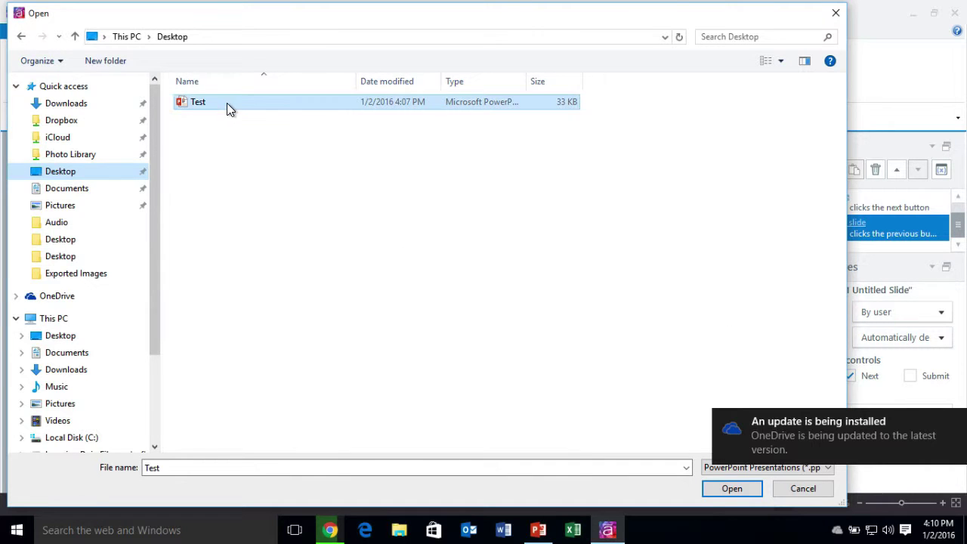
{"action": "double_click", "coordinate": [240, 101]}
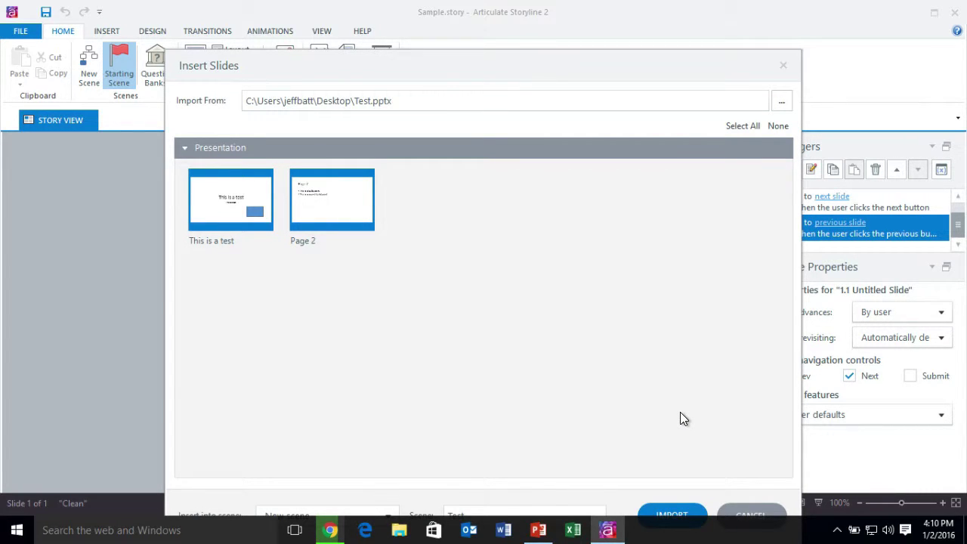
Import both slides, 'This is a test' and 'Page 2', into the current scene
{"action": "left_click_drag", "start_coordinate": [546, 58], "coordinate": [557, 24]}
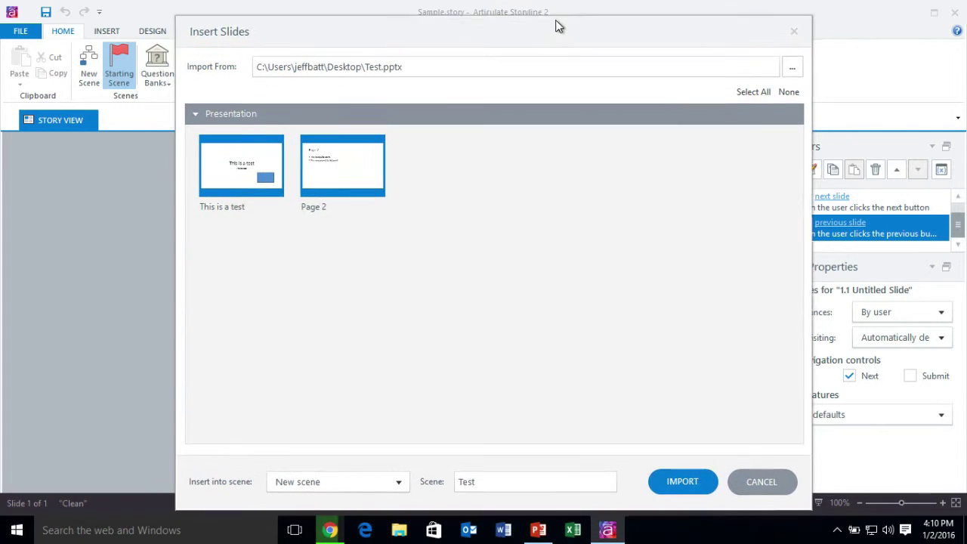
{"action": "left_click", "coordinate": [368, 170]}
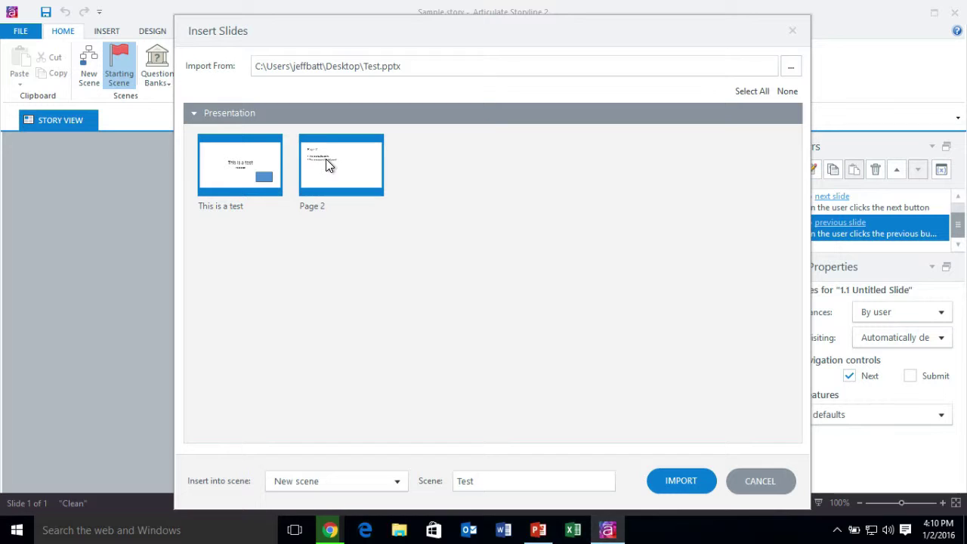
{"action": "left_click", "coordinate": [317, 177]}
{"action": "left_click", "coordinate": [336, 488]}
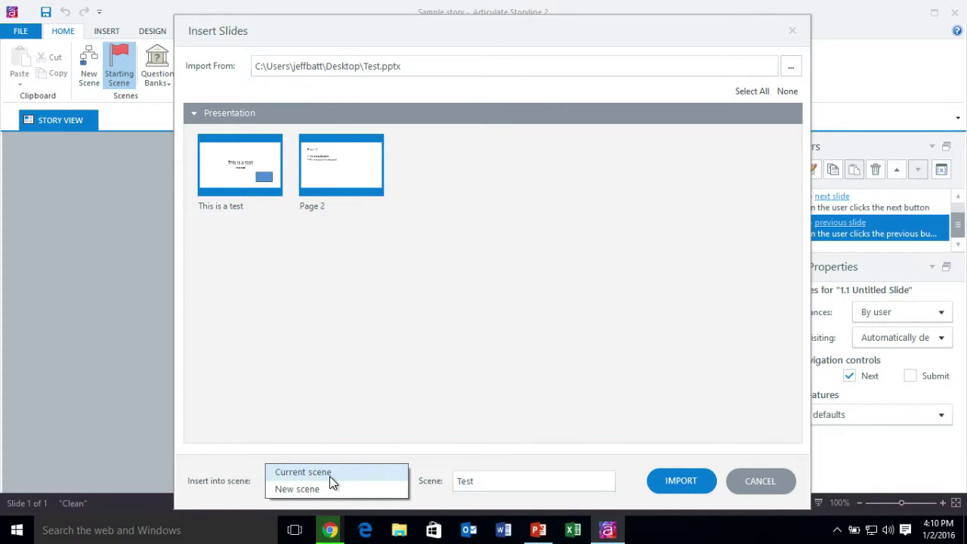
{"action": "left_click", "coordinate": [474, 480]}
{"action": "left_click_drag", "start_coordinate": [474, 481], "coordinate": [418, 475]}
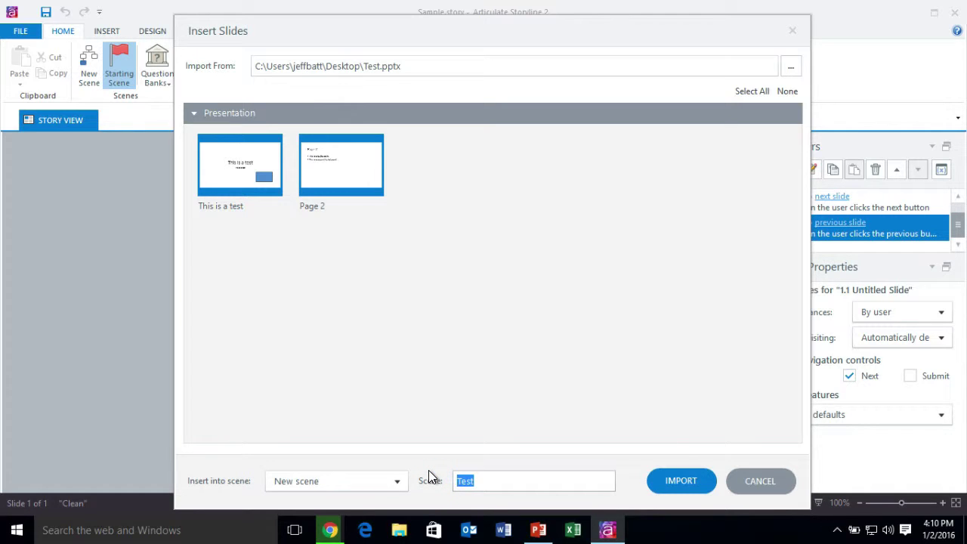
{"action": "left_click", "coordinate": [394, 483]}
{"action": "left_click", "coordinate": [366, 470]}
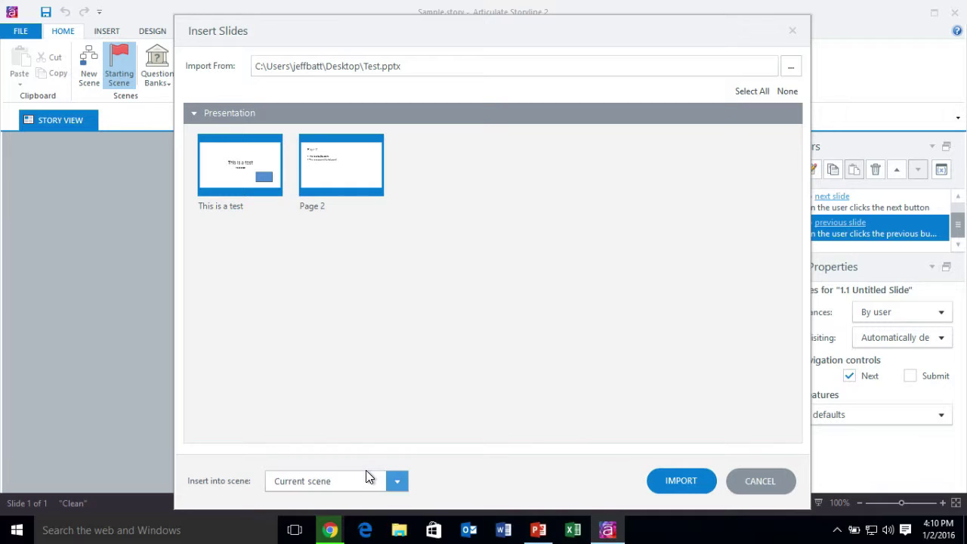
{"action": "left_click", "coordinate": [677, 481]}
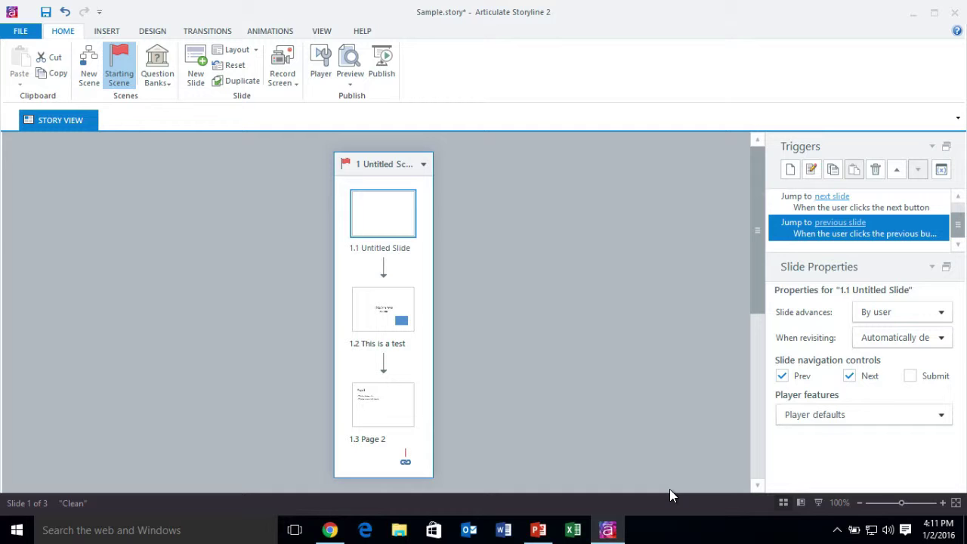
{"action": "right_click", "coordinate": [368, 201]}
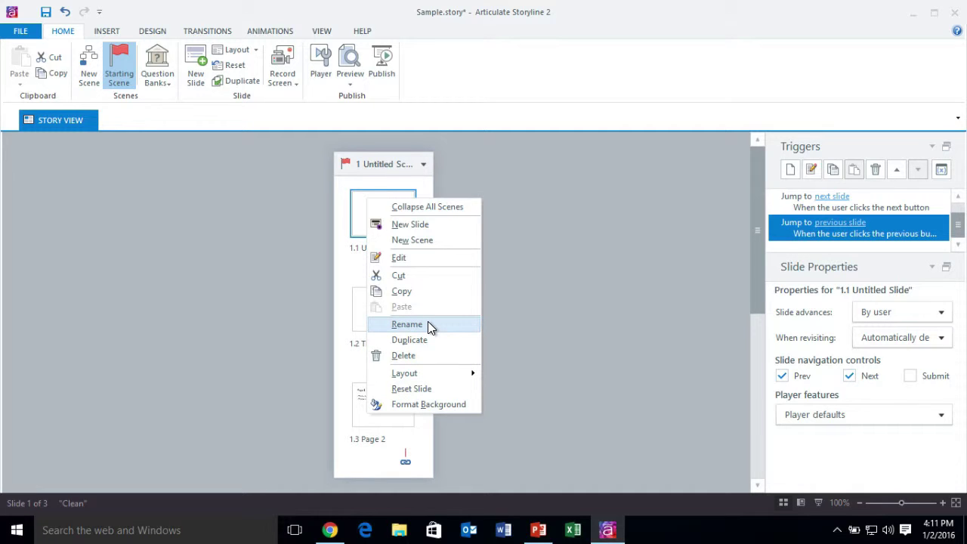
{"action": "left_click", "coordinate": [422, 355]}
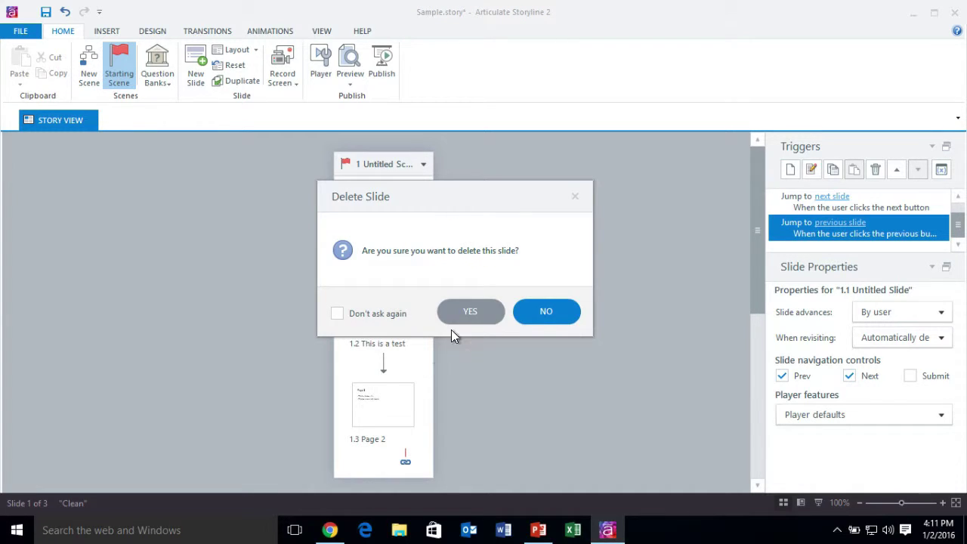
{"action": "left_click", "coordinate": [464, 313]}
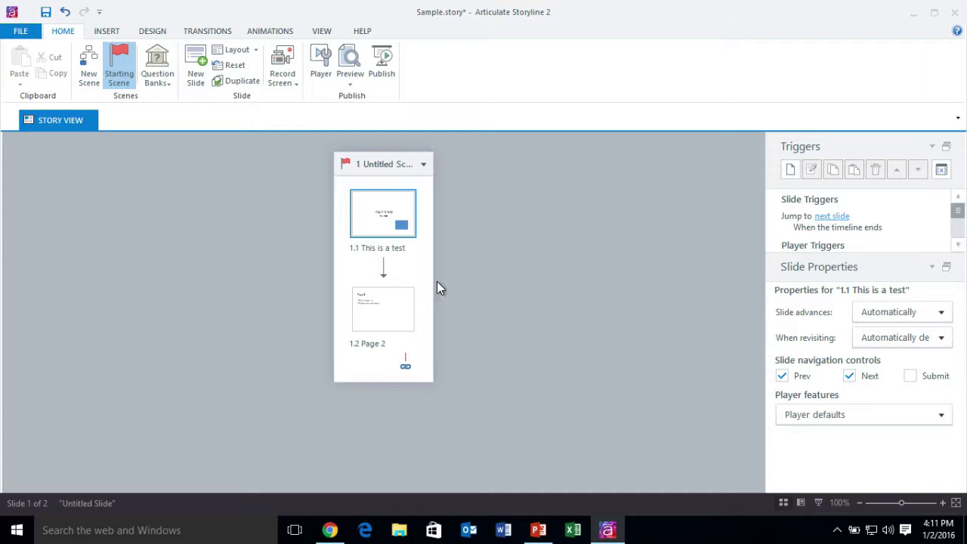
{"action": "double_click", "coordinate": [369, 216]}
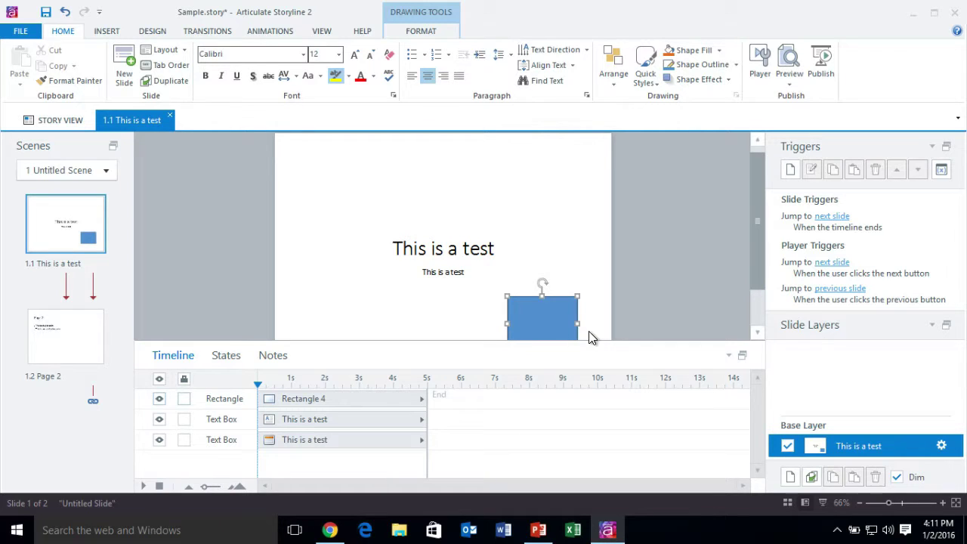
{"action": "left_click", "coordinate": [538, 530]}
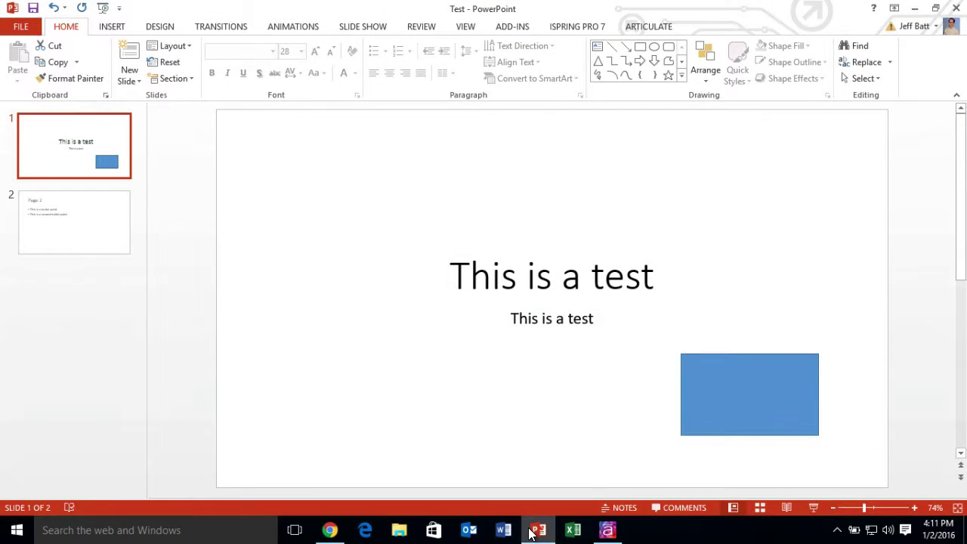
{"action": "left_click", "coordinate": [699, 399]}
{"action": "left_click", "coordinate": [608, 278]}
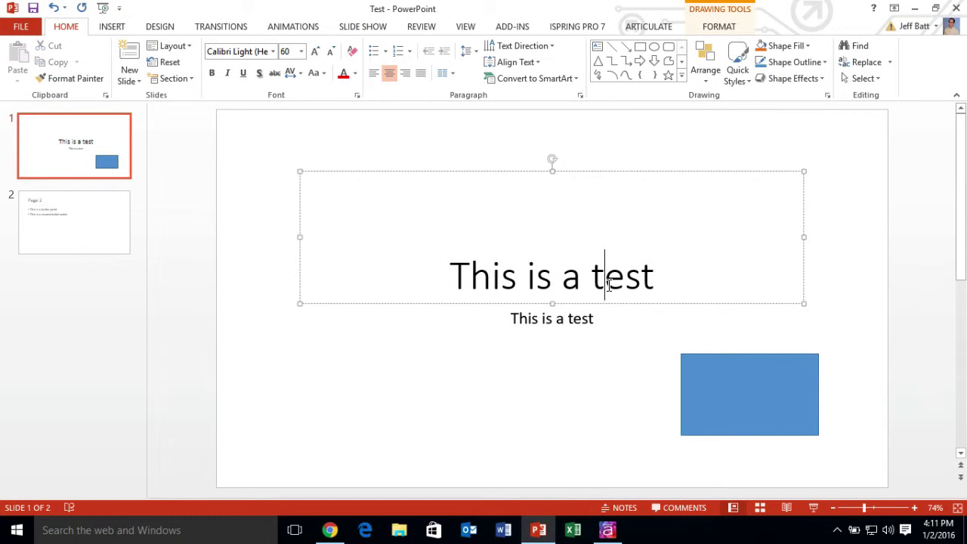
{"action": "left_click", "coordinate": [559, 319]}
{"action": "left_click", "coordinate": [91, 224]}
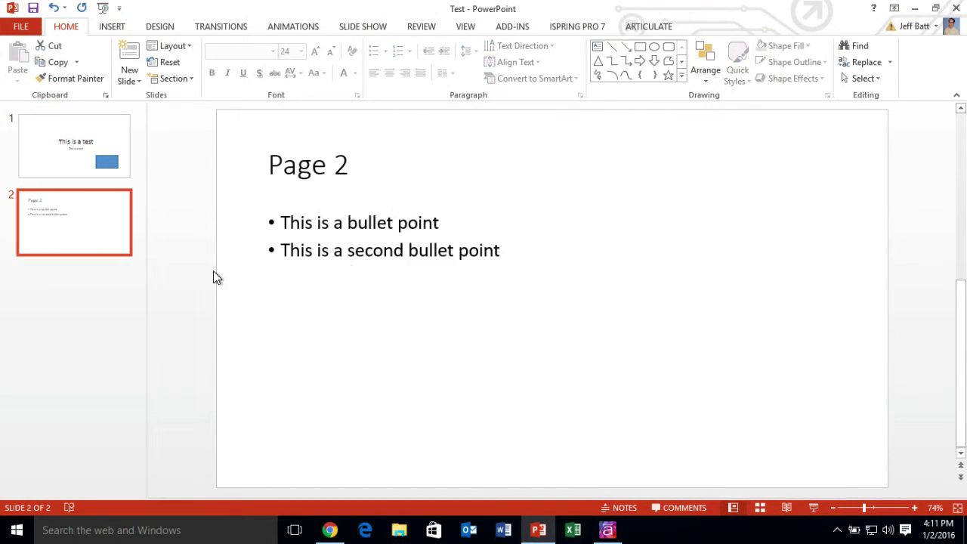
{"action": "left_click", "coordinate": [423, 237]}
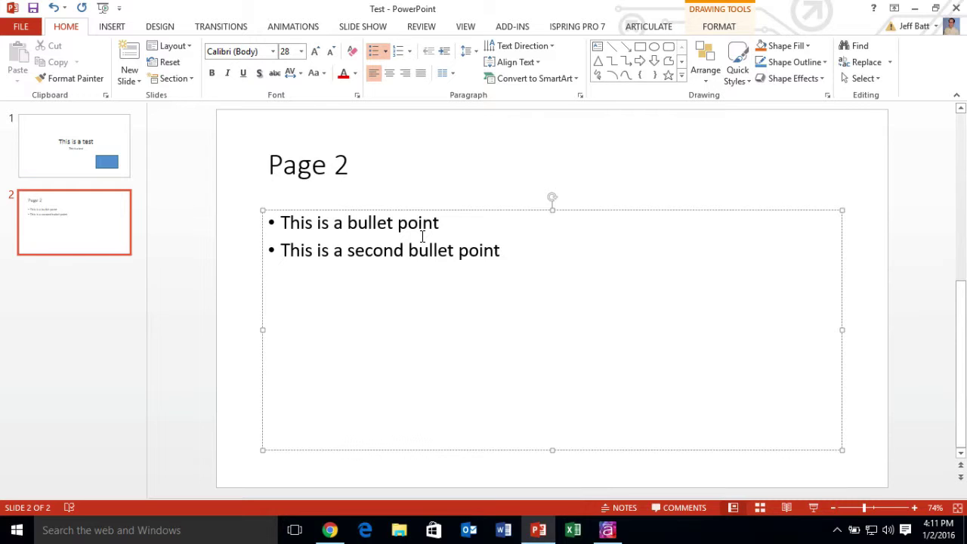
{"action": "left_click", "coordinate": [609, 532]}
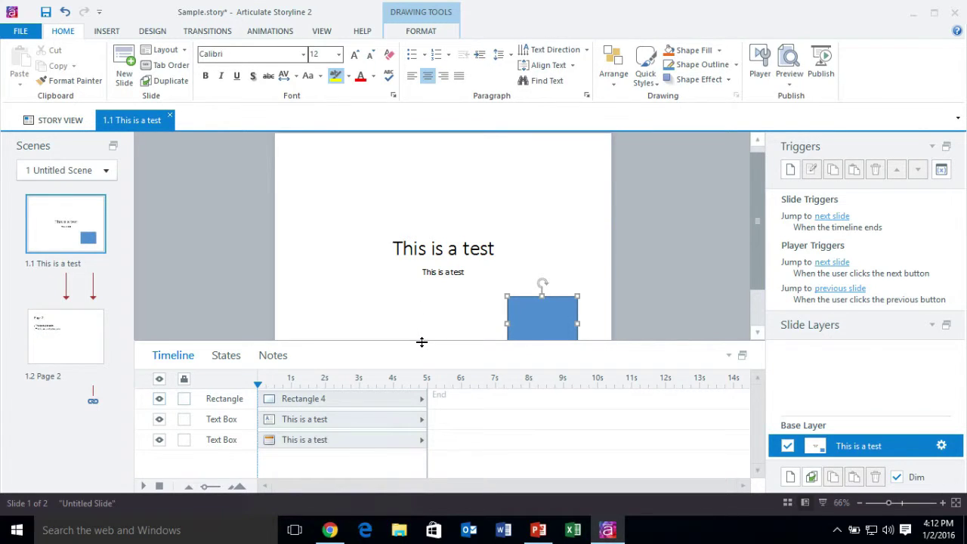
Shrink the timeline, draw a trial rectangle beside the blue one, then delete it
{"action": "left_click_drag", "start_coordinate": [422, 342], "coordinate": [425, 372]}
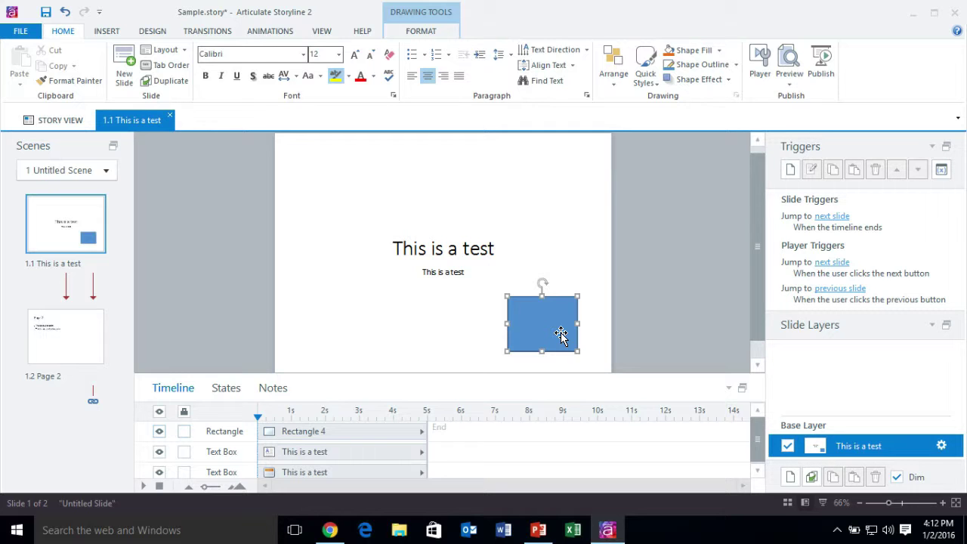
{"action": "left_click", "coordinate": [107, 31]}
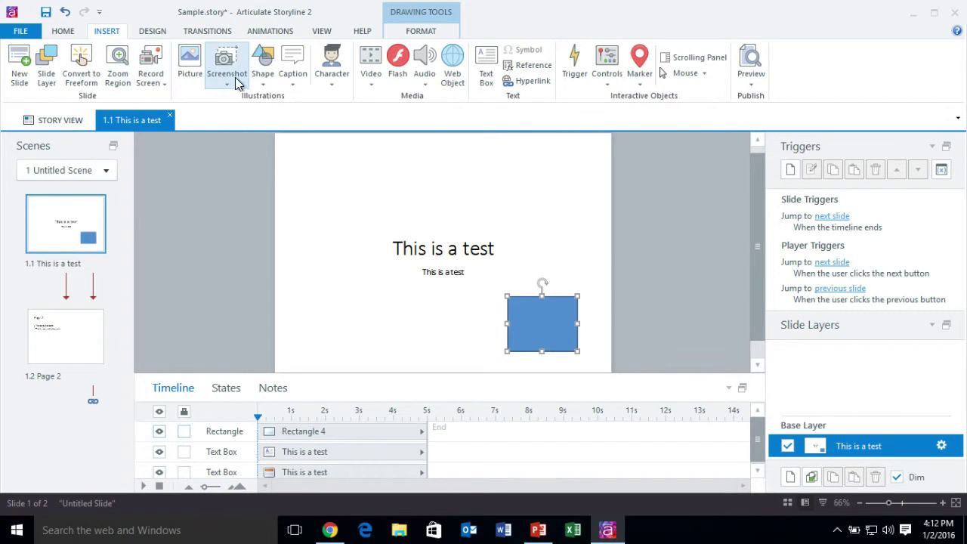
{"action": "left_click", "coordinate": [263, 65]}
{"action": "left_click", "coordinate": [261, 140]}
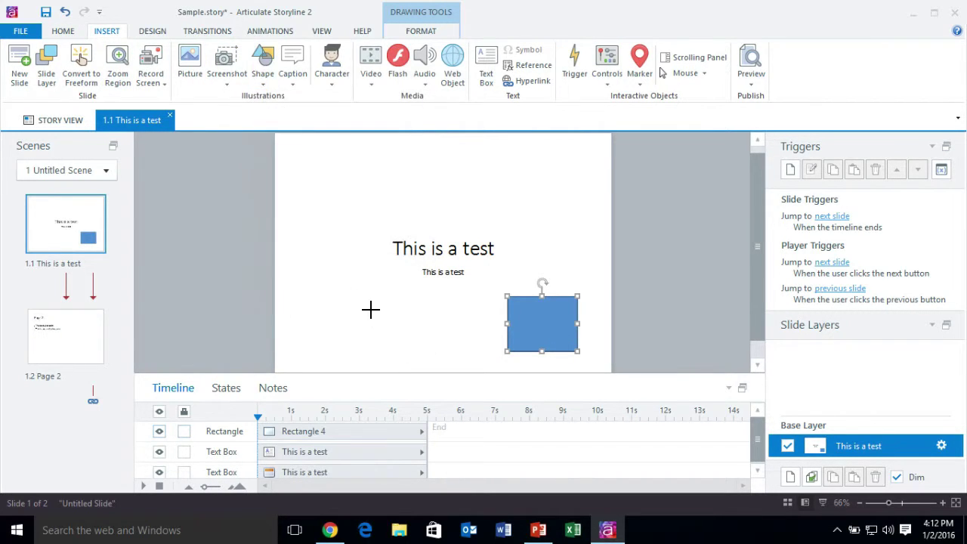
{"action": "left_click_drag", "start_coordinate": [349, 293], "coordinate": [426, 349]}
{"action": "left_click", "coordinate": [547, 332]}
{"action": "left_click", "coordinate": [409, 329]}
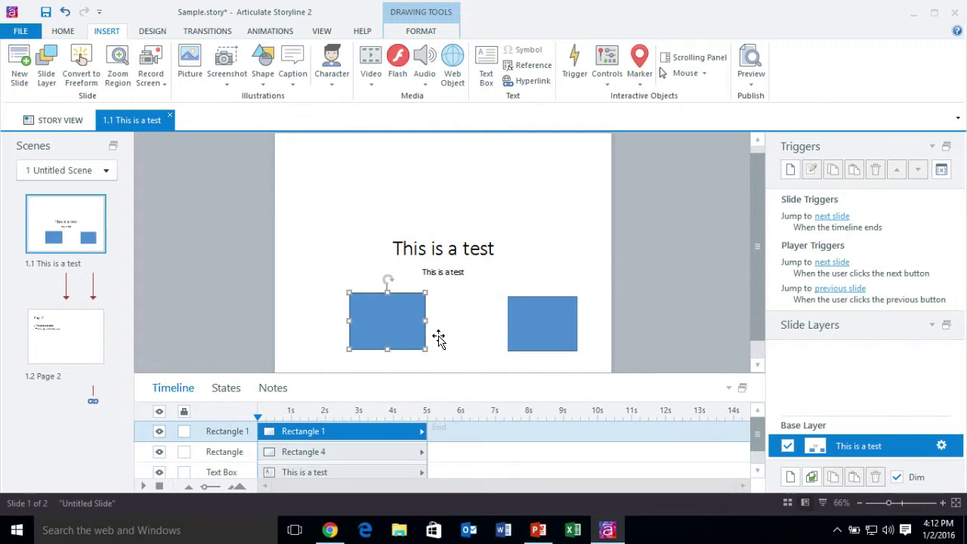
{"action": "left_click", "coordinate": [535, 326]}
{"action": "left_click", "coordinate": [397, 334]}
{"action": "key", "text": "Delete"}
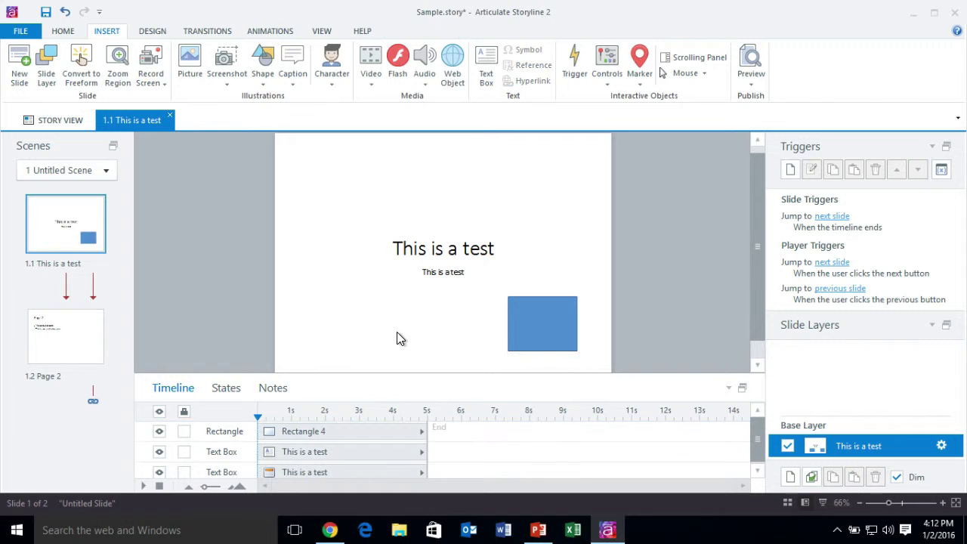
Apply the yellow shape style to the original blue rectangle
{"action": "left_click", "coordinate": [542, 310]}
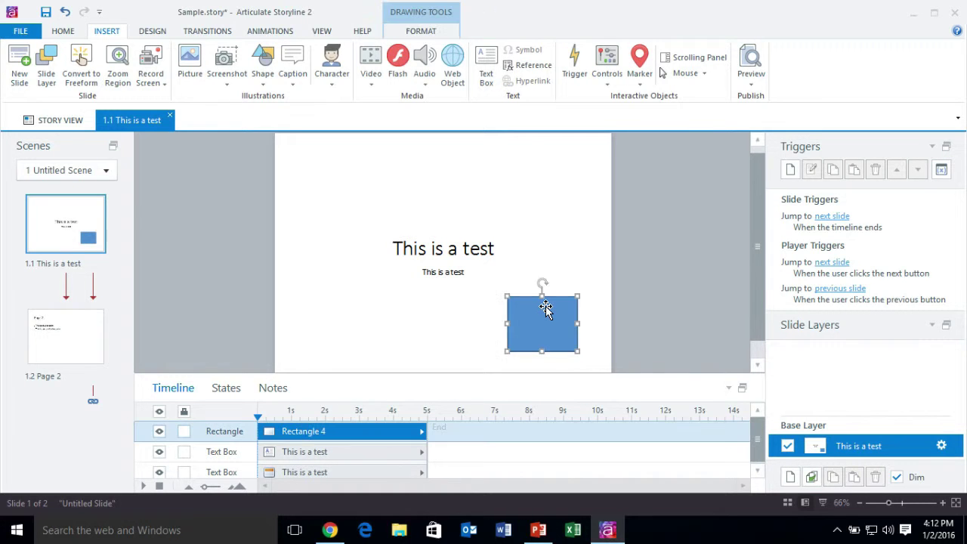
{"action": "left_click", "coordinate": [422, 31]}
{"action": "left_click", "coordinate": [412, 64]}
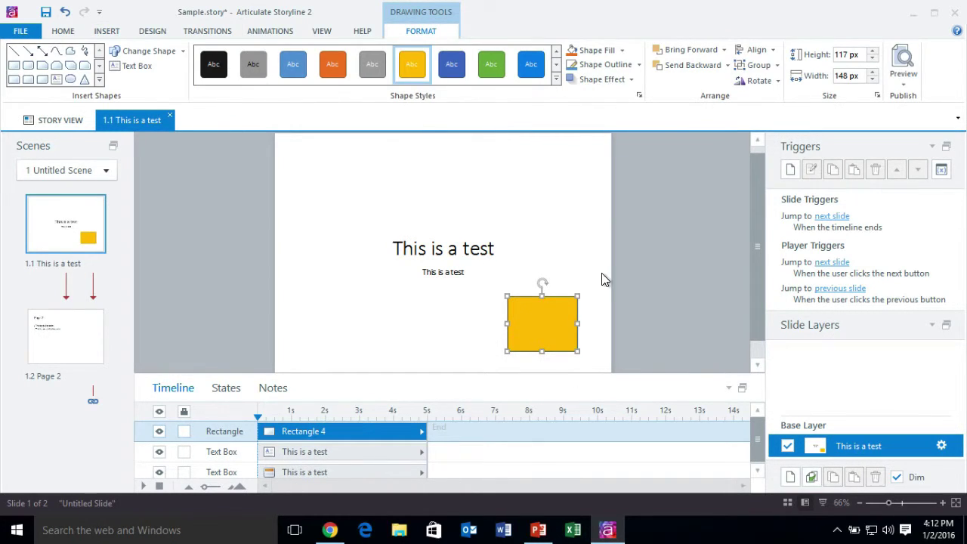
Apply the dark blue Design theme to the slides, turning the rectangle purple
{"action": "left_click", "coordinate": [604, 278]}
{"action": "left_click", "coordinate": [539, 337]}
{"action": "left_click", "coordinate": [462, 243]}
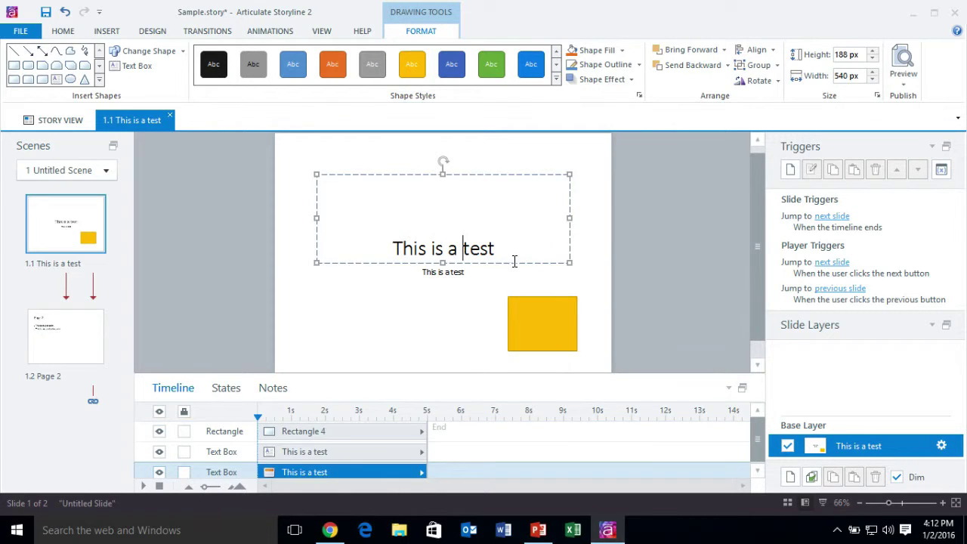
{"action": "left_click_drag", "start_coordinate": [496, 249], "coordinate": [363, 241]}
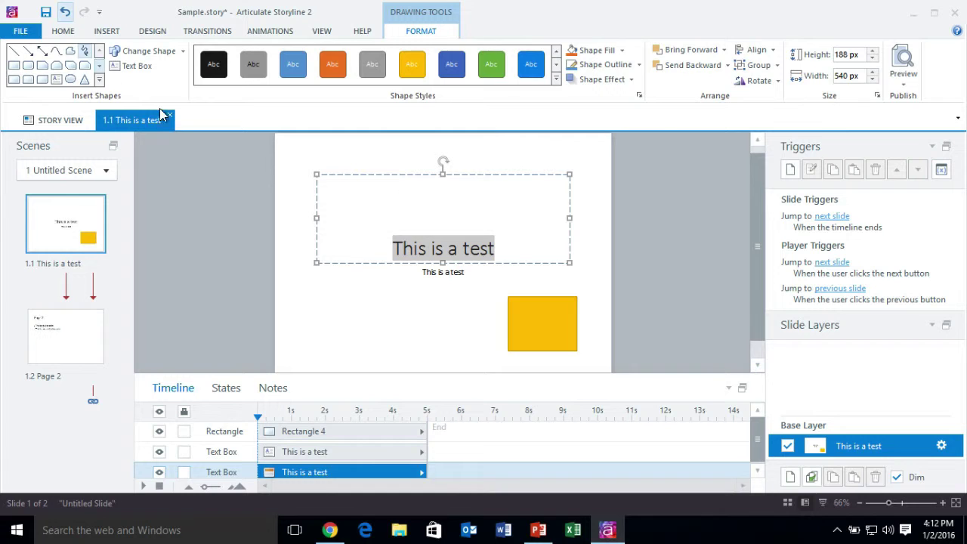
{"action": "left_click", "coordinate": [242, 140]}
{"action": "left_click", "coordinate": [152, 31]}
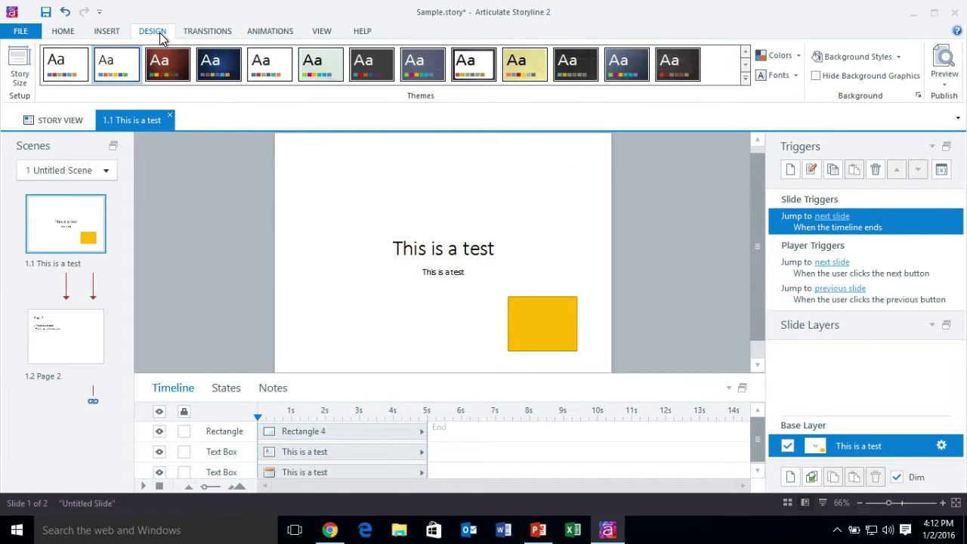
{"action": "left_click", "coordinate": [217, 66]}
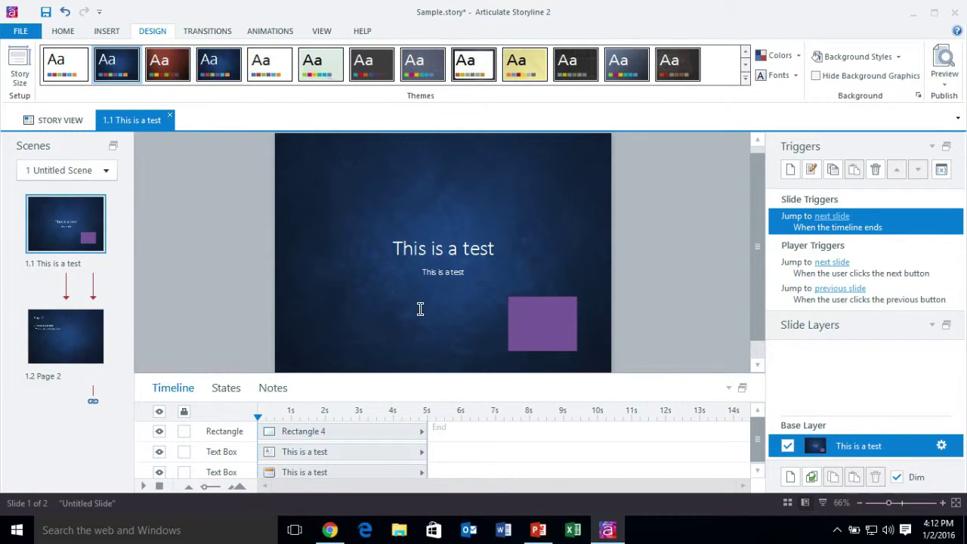